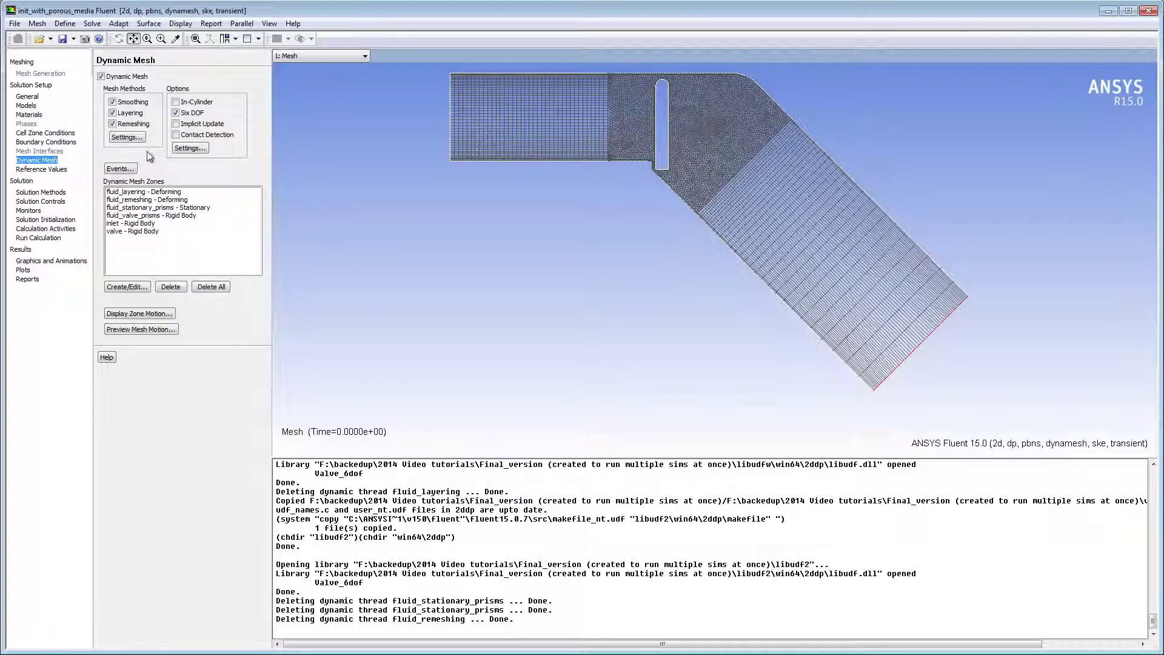
# Step: Open the Mesh Methods settings and browse the Layering, Remeshing and Smoothing tabs
pyautogui.click(126, 137)
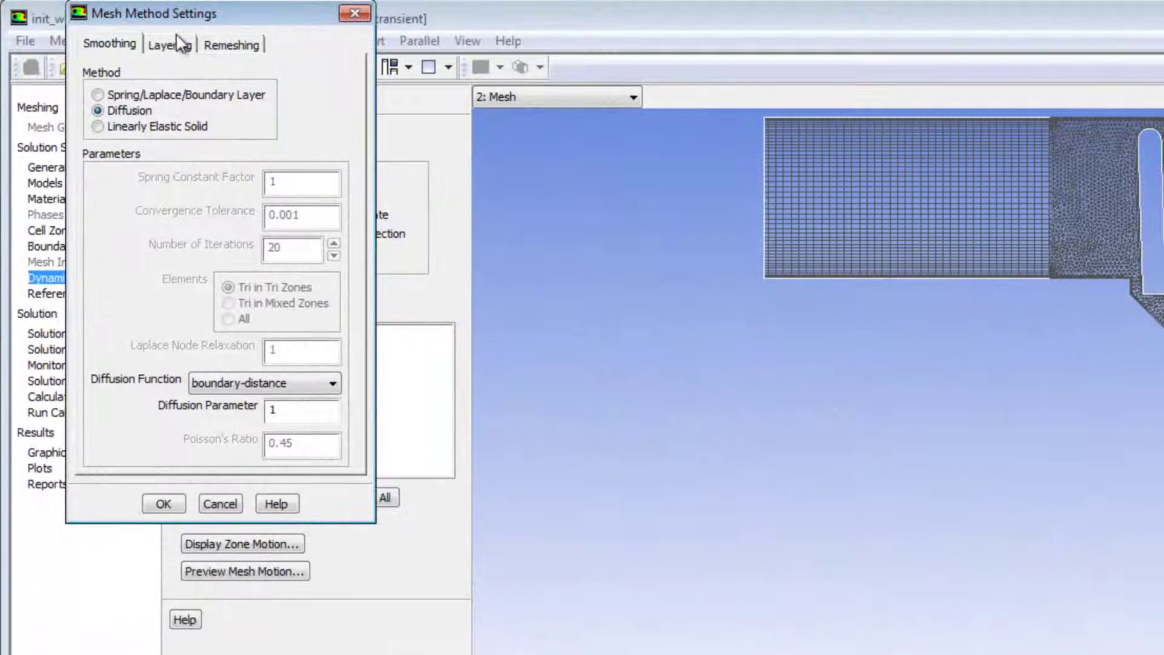
pyautogui.click(175, 46)
pyautogui.click(223, 48)
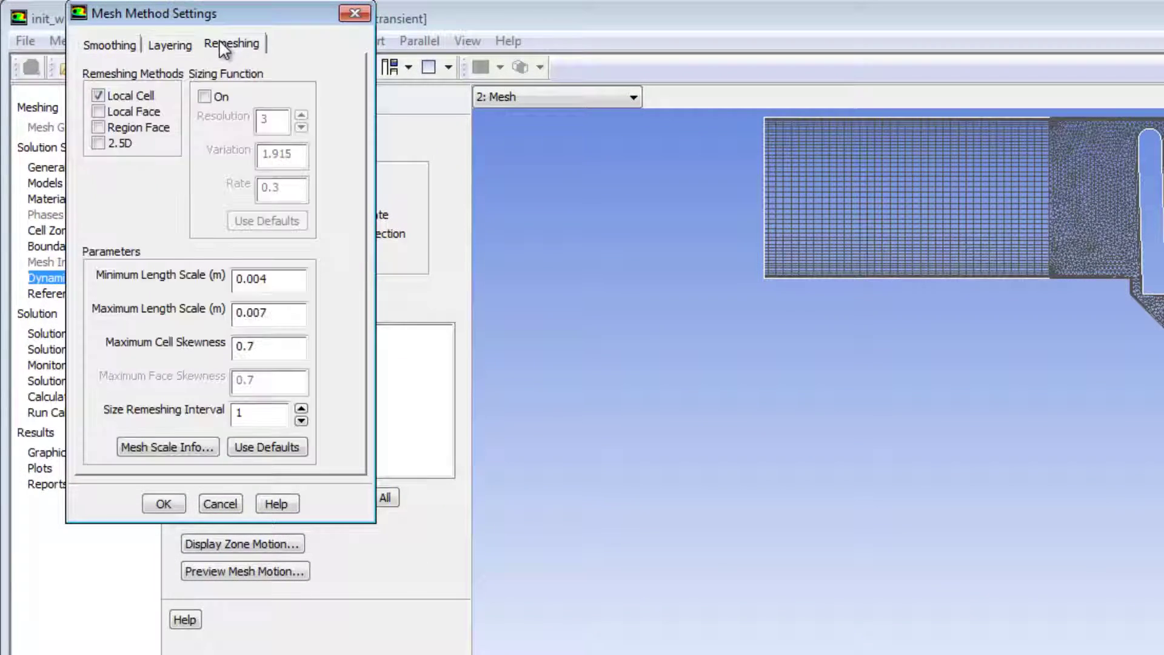
pyautogui.click(128, 49)
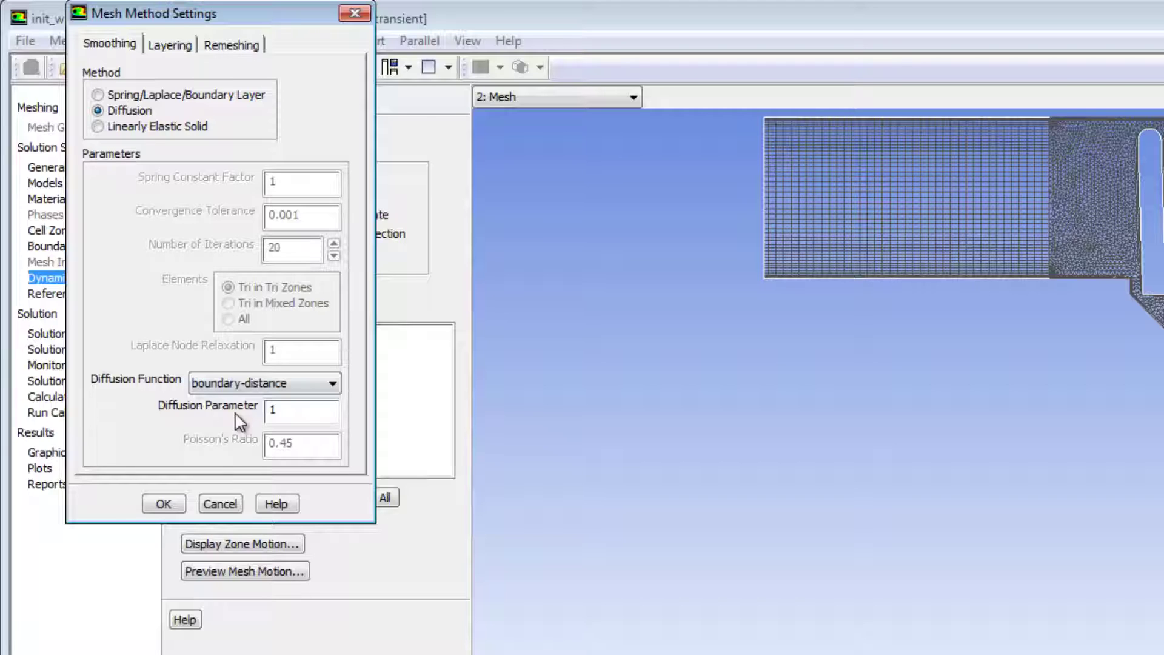
# Step: Keep Diffusion Parameter at 1, then check layering split factor 0.4 and collapse factor 0.2
pyautogui.doubleClick(273, 411)
pyautogui.doubleClick(273, 410)
pyautogui.doubleClick(270, 409)
pyautogui.click(160, 51)
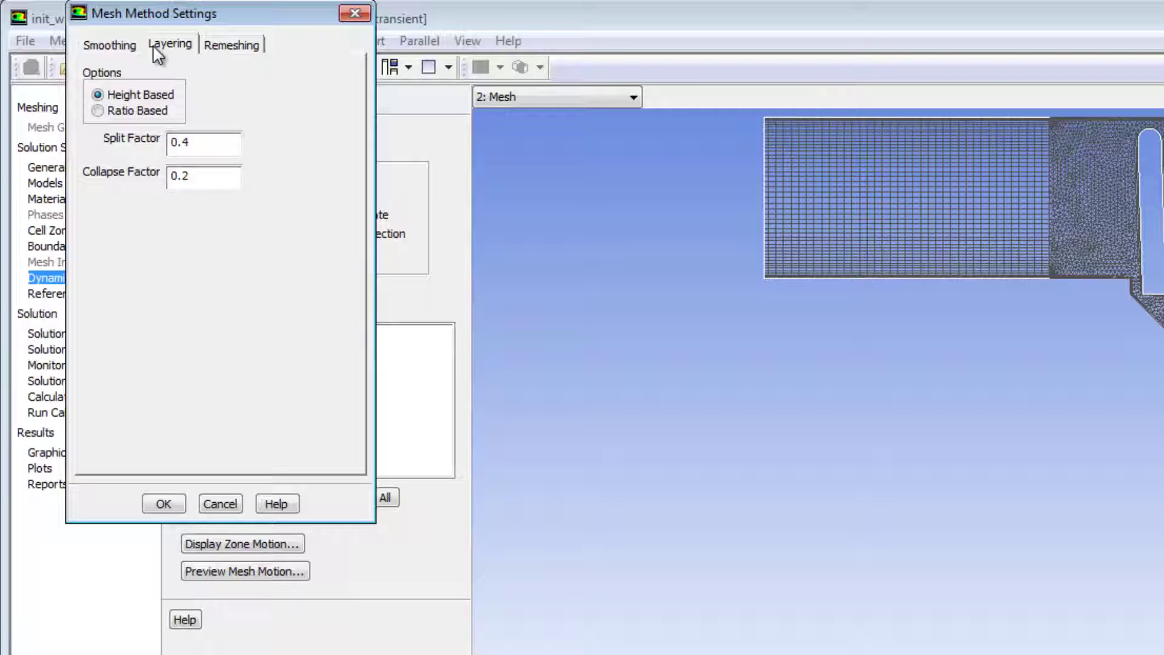
# Step: Change the Remeshing Minimum Length Scale from 0.004 to 0.002 m
pyautogui.click(238, 49)
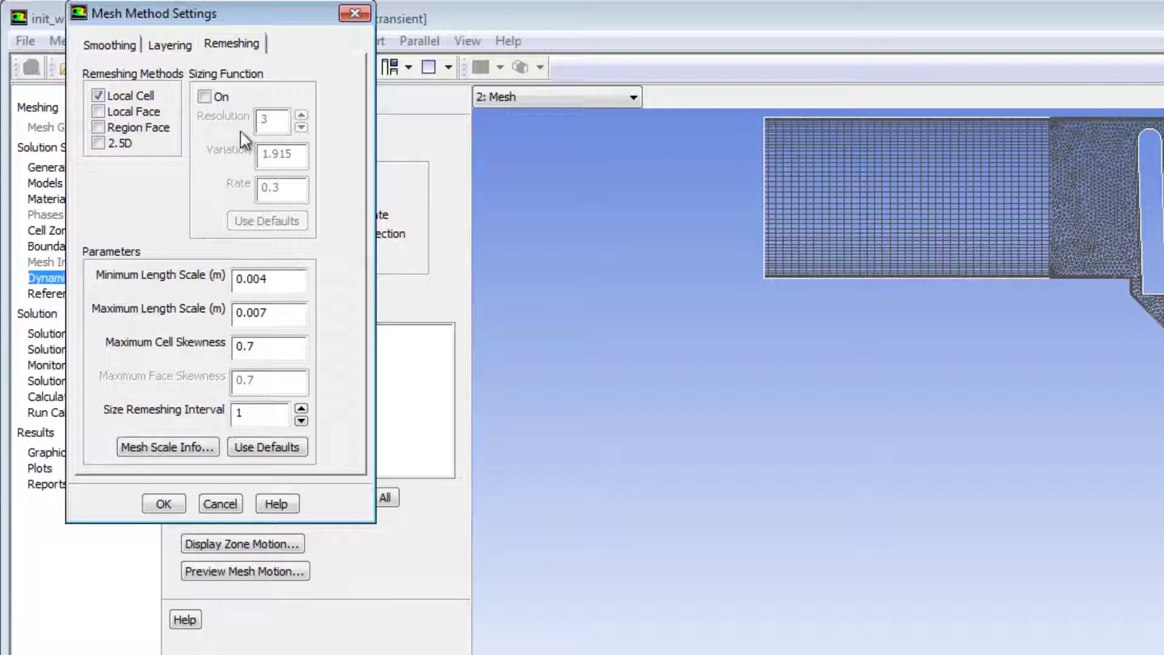
pyautogui.moveTo(262, 280); pyautogui.dragTo(278, 283)
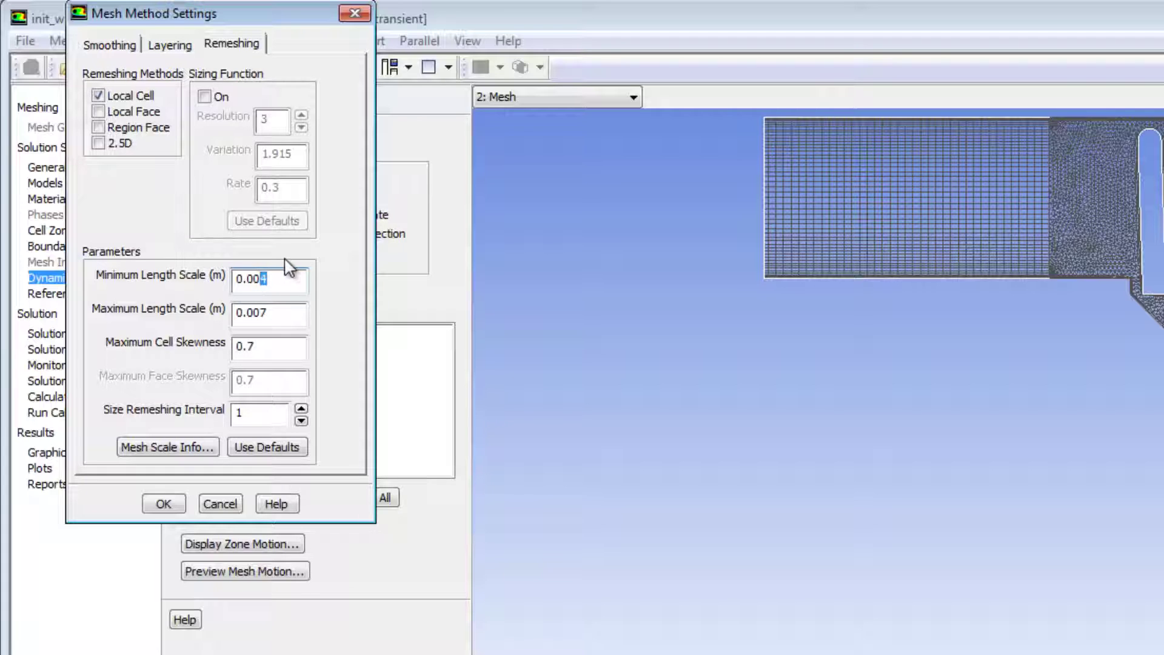
pyautogui.write('2')
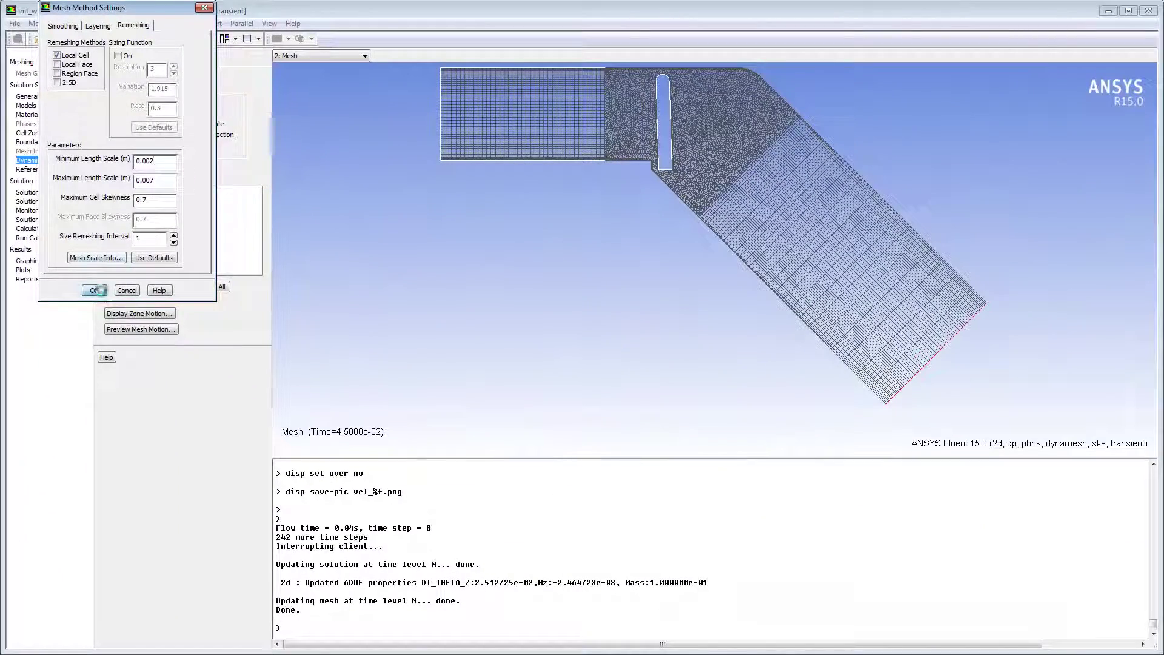
# Step: Accept the mesh methods, confirm zero Six DOF gravity, and show Calculation Activities
pyautogui.click(113, 286)
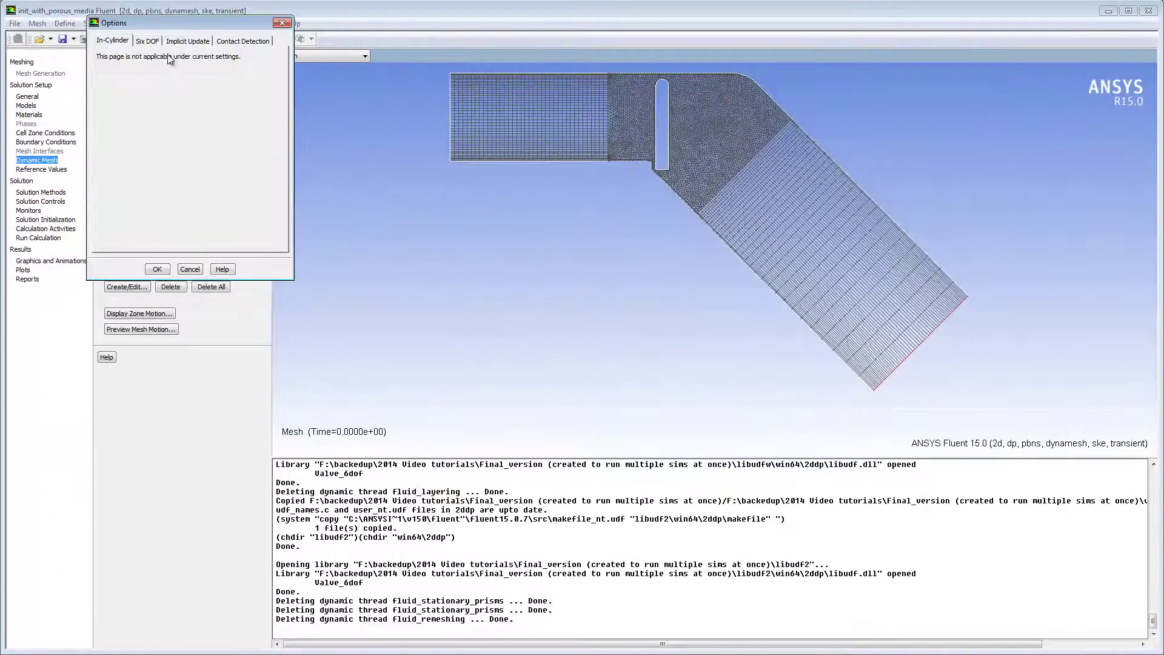
pyautogui.click(148, 40)
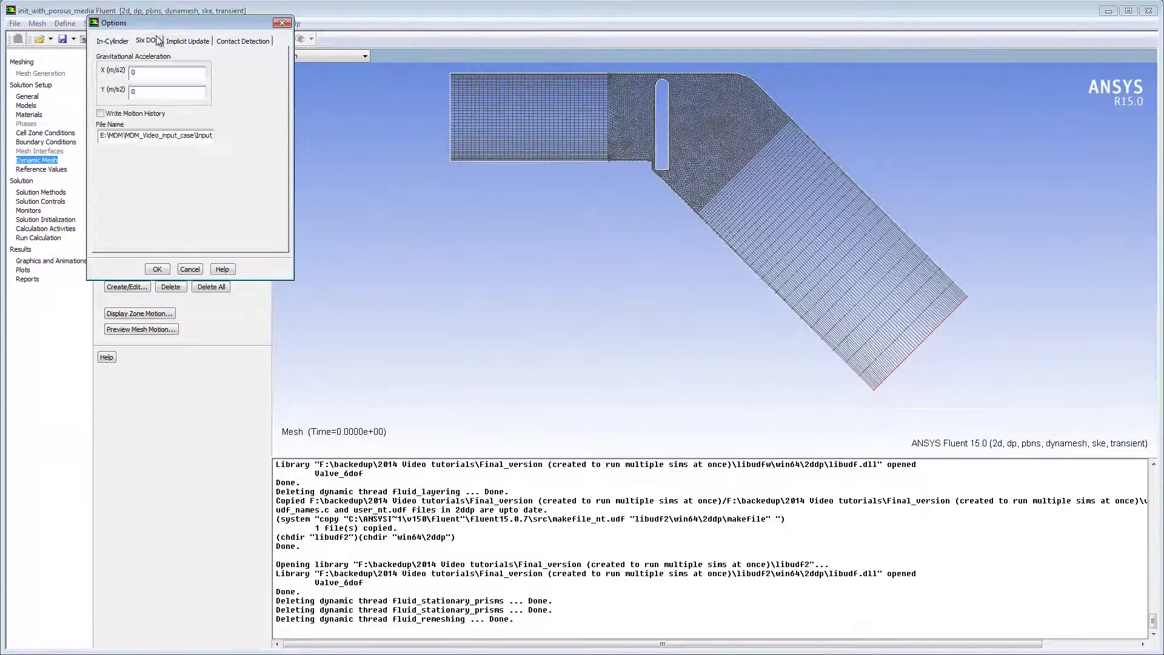
pyautogui.click(160, 270)
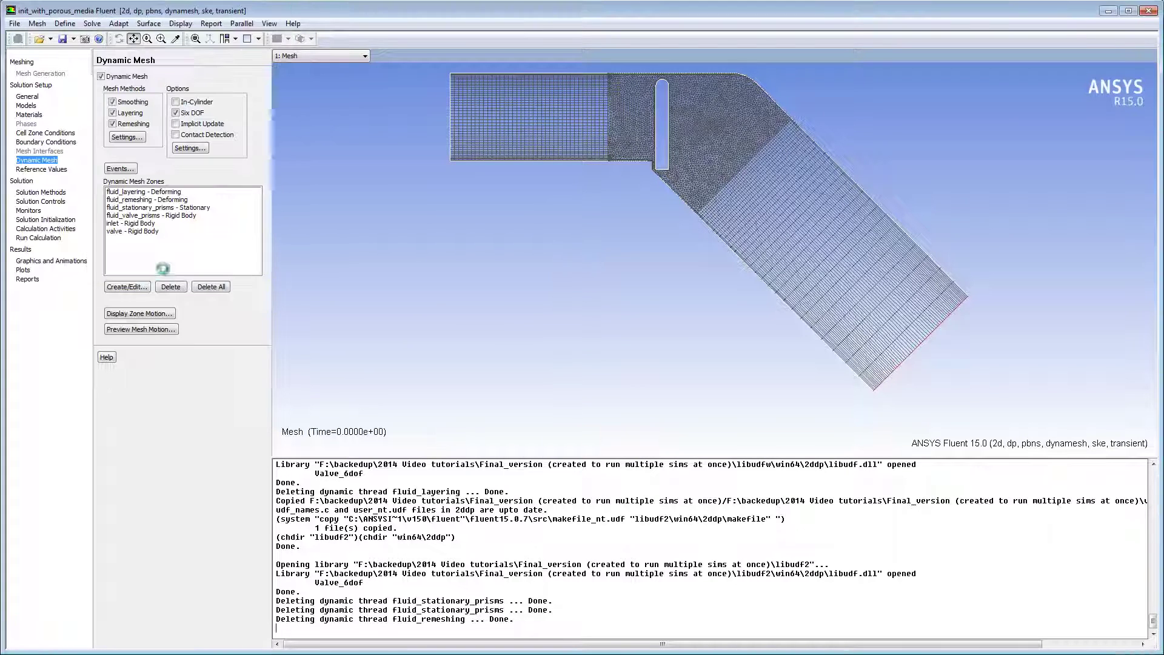
pyautogui.click(64, 228)
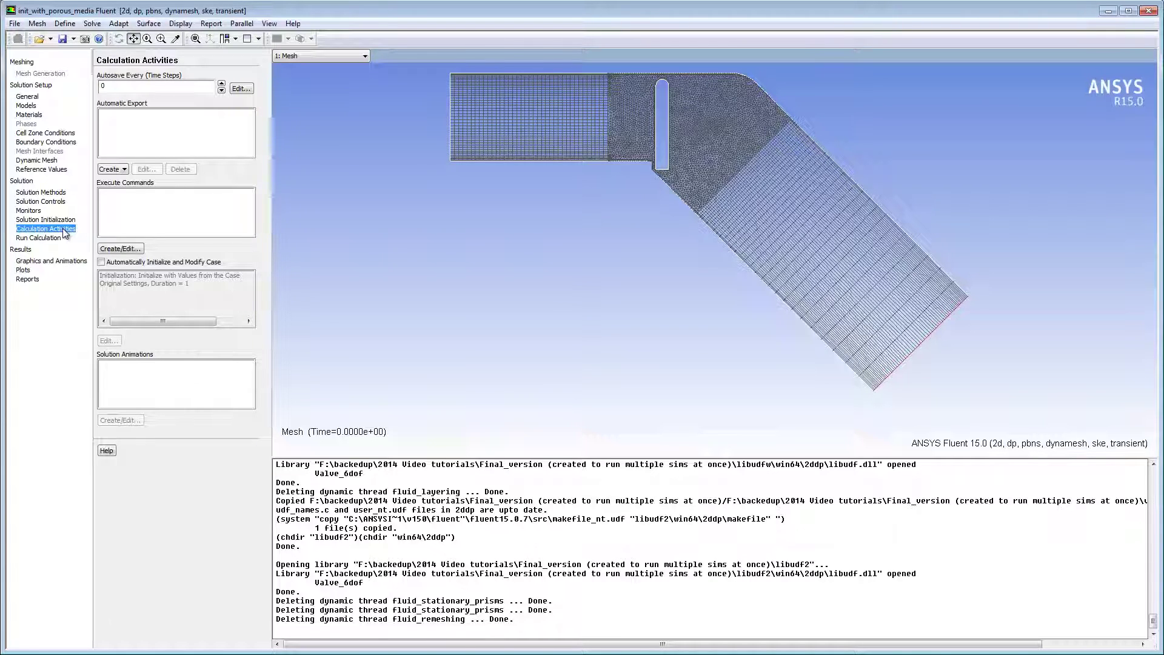
# Step: Add active command-1 running 'file read-journal post.jou' at every time step
pyautogui.click(114, 251)
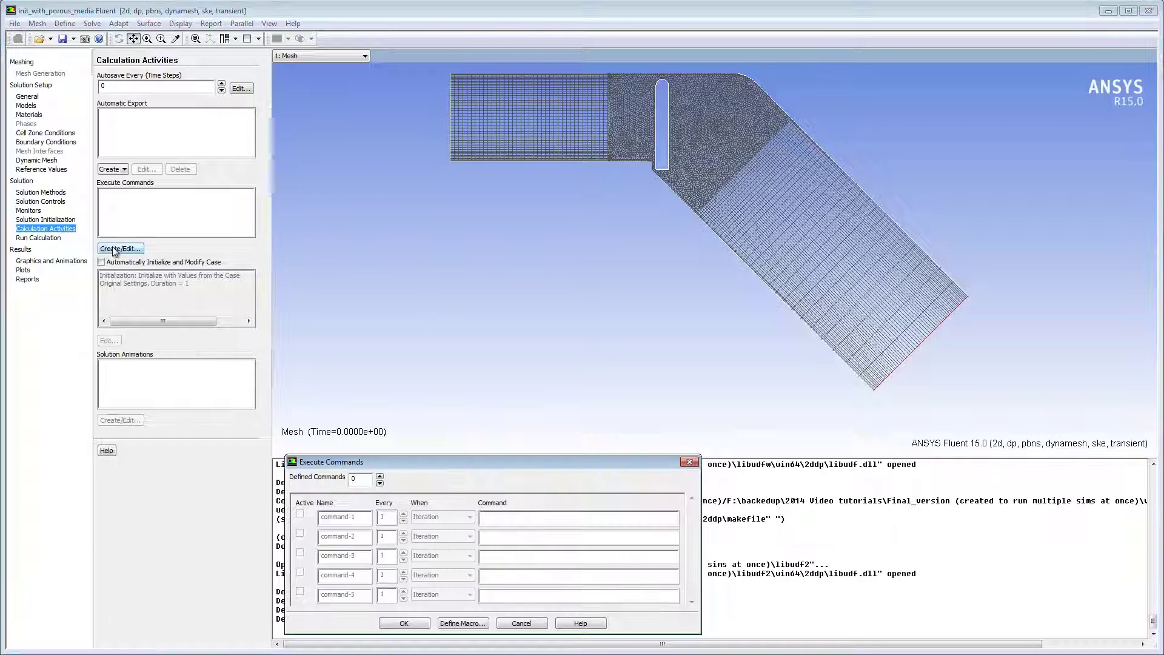
pyautogui.click(379, 477)
pyautogui.click(300, 515)
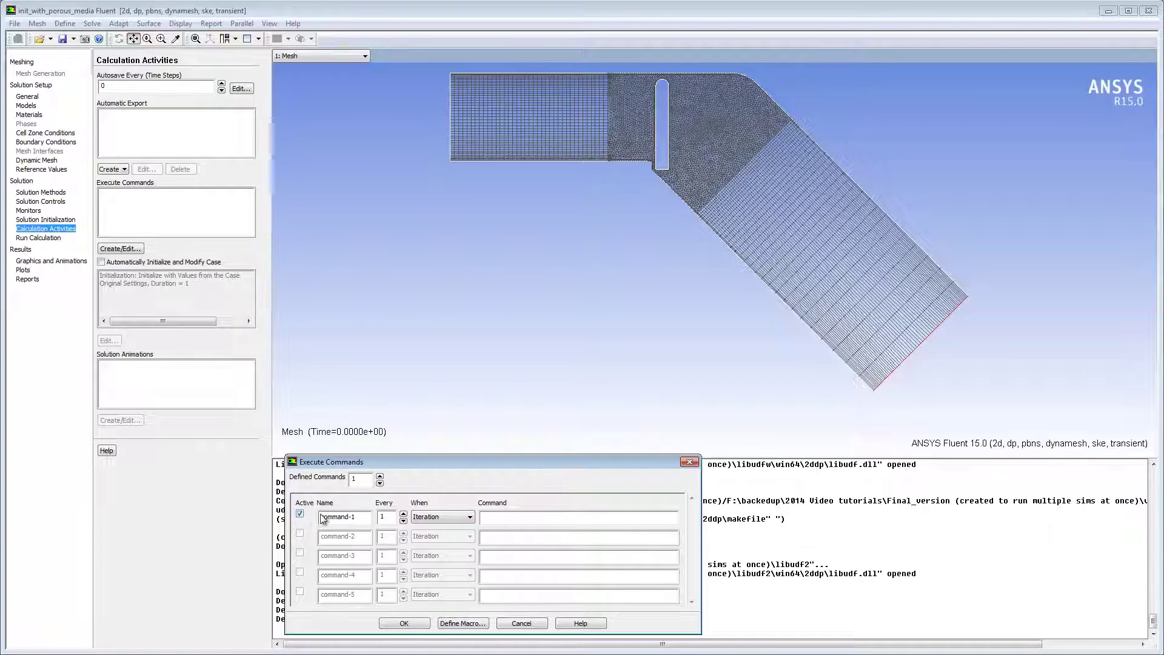
pyautogui.click(421, 518)
pyautogui.click(427, 536)
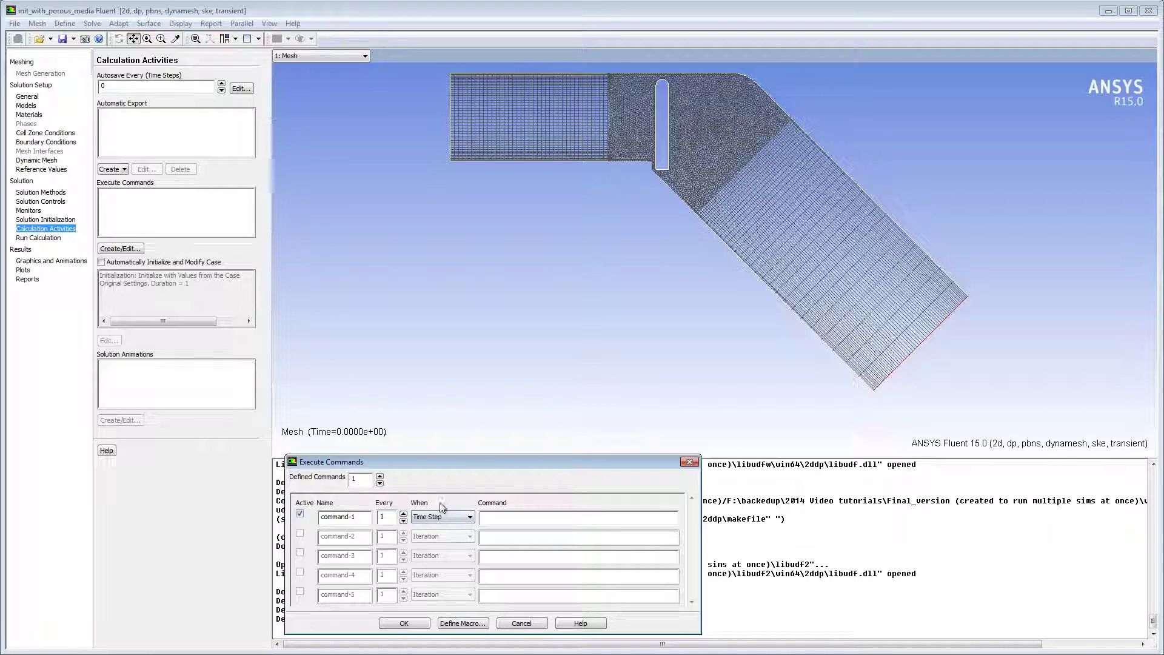
pyautogui.click(487, 517)
pyautogui.write('file read-journal post.j')
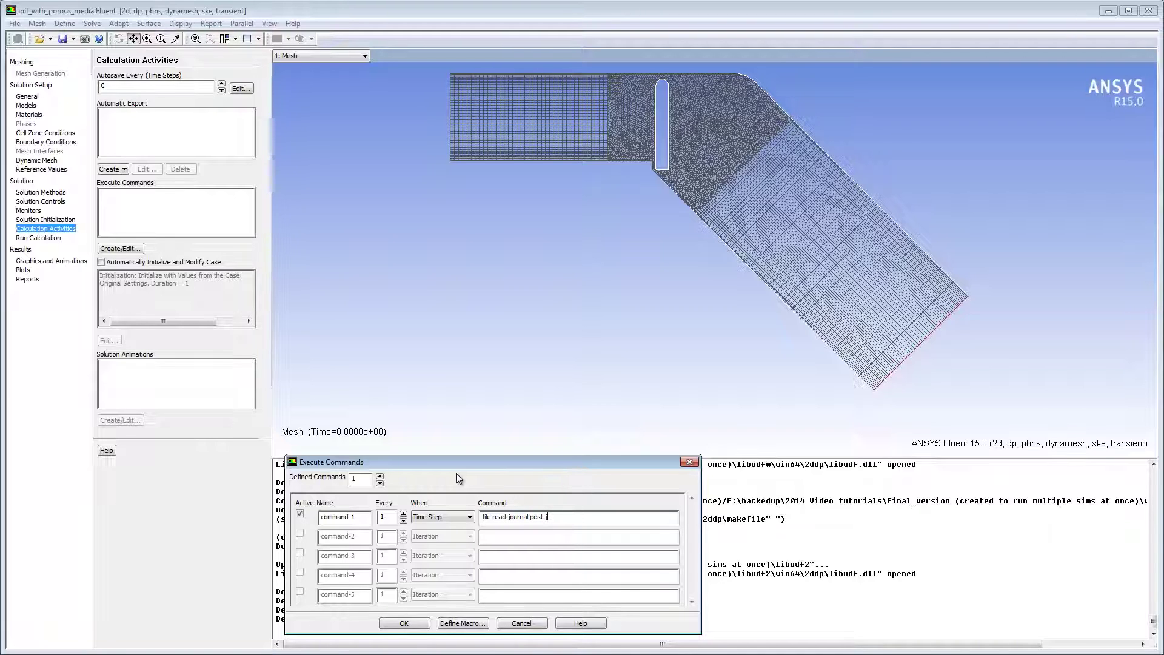
pyautogui.write('ou')
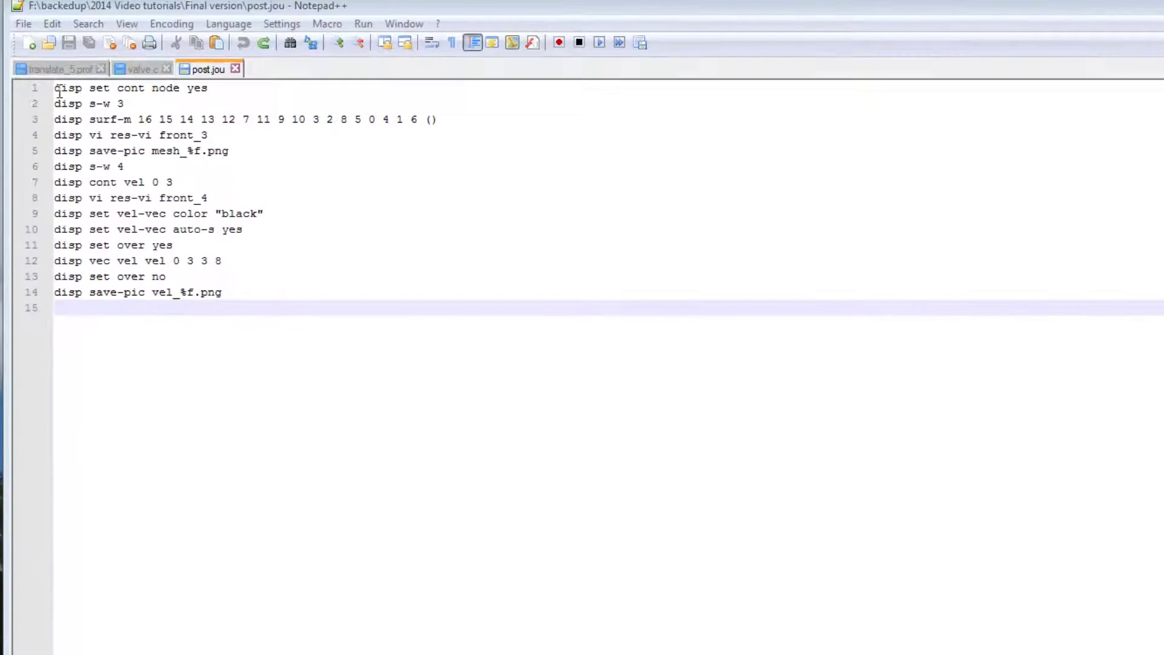
pyautogui.moveTo(55, 88); pyautogui.dragTo(230, 151)
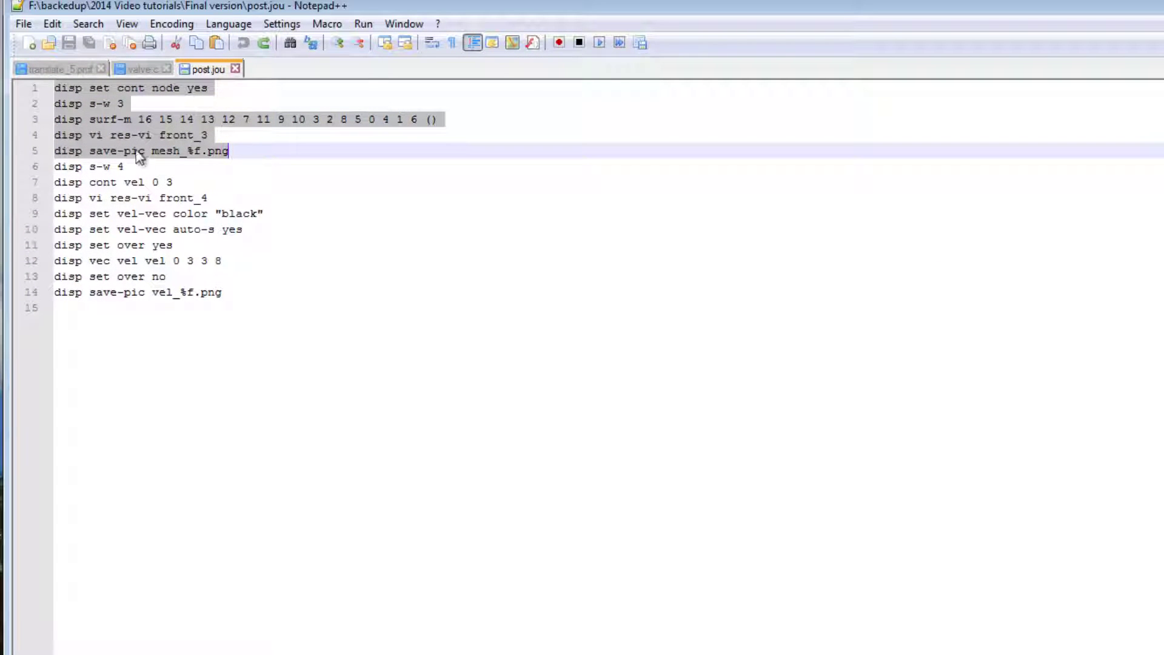
pyautogui.moveTo(54, 166); pyautogui.dragTo(290, 328)
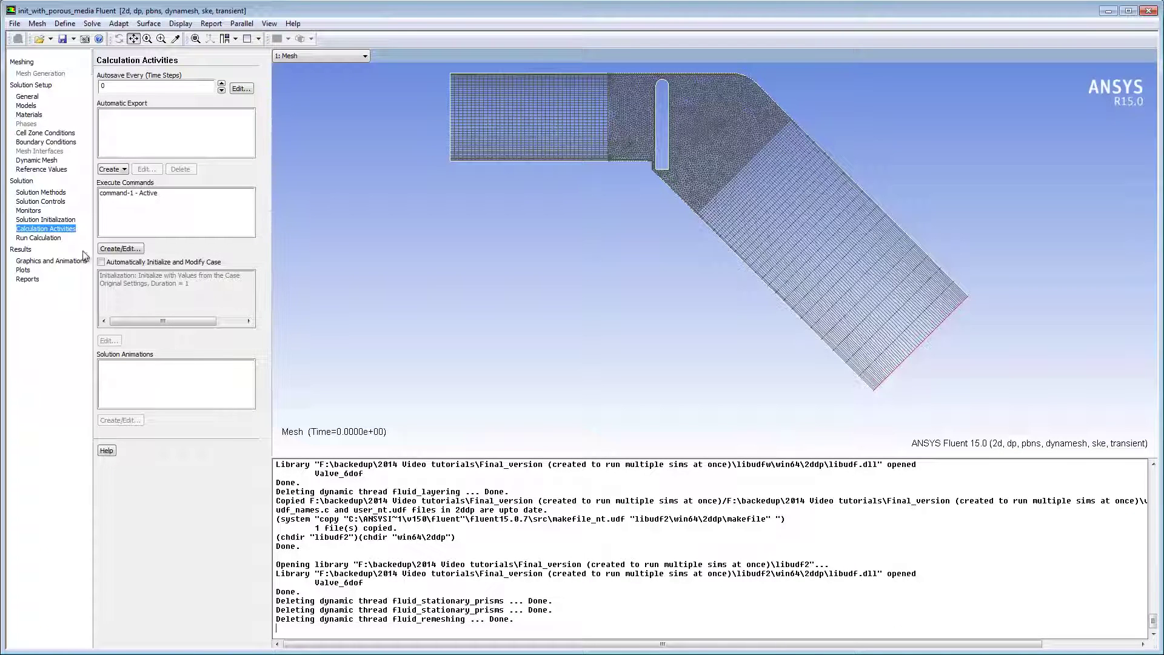
# Step: Create surf-mon-1, printing and plotting the integral of static pressure on the valve surface
pyautogui.click(36, 211)
pyautogui.click(125, 224)
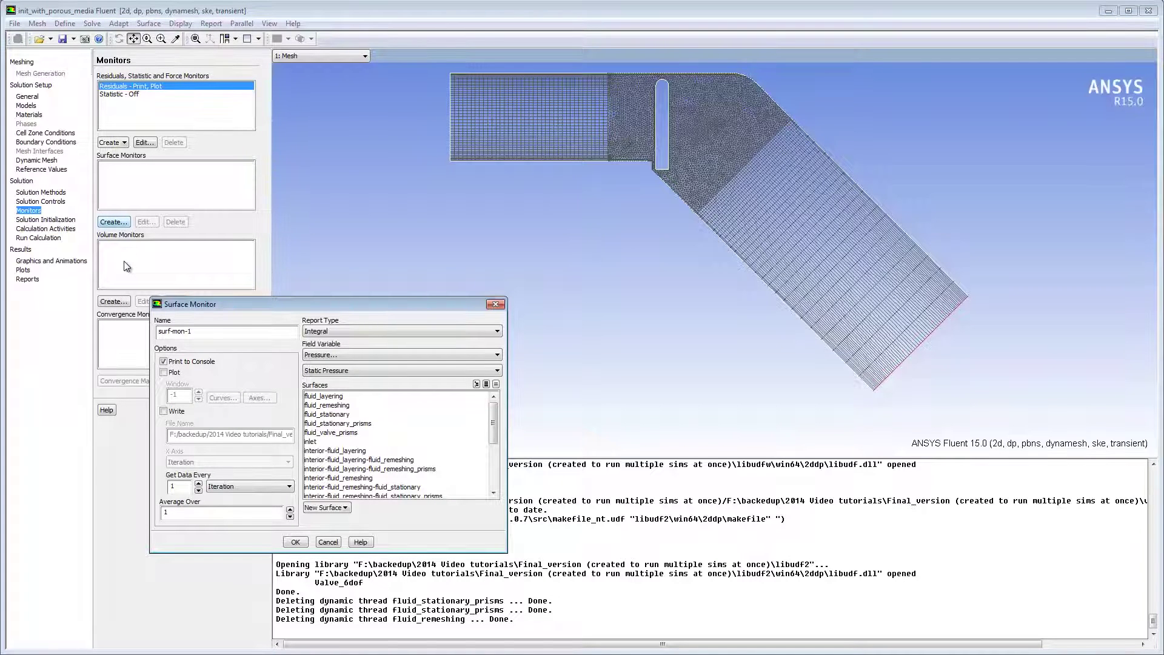
pyautogui.click(164, 372)
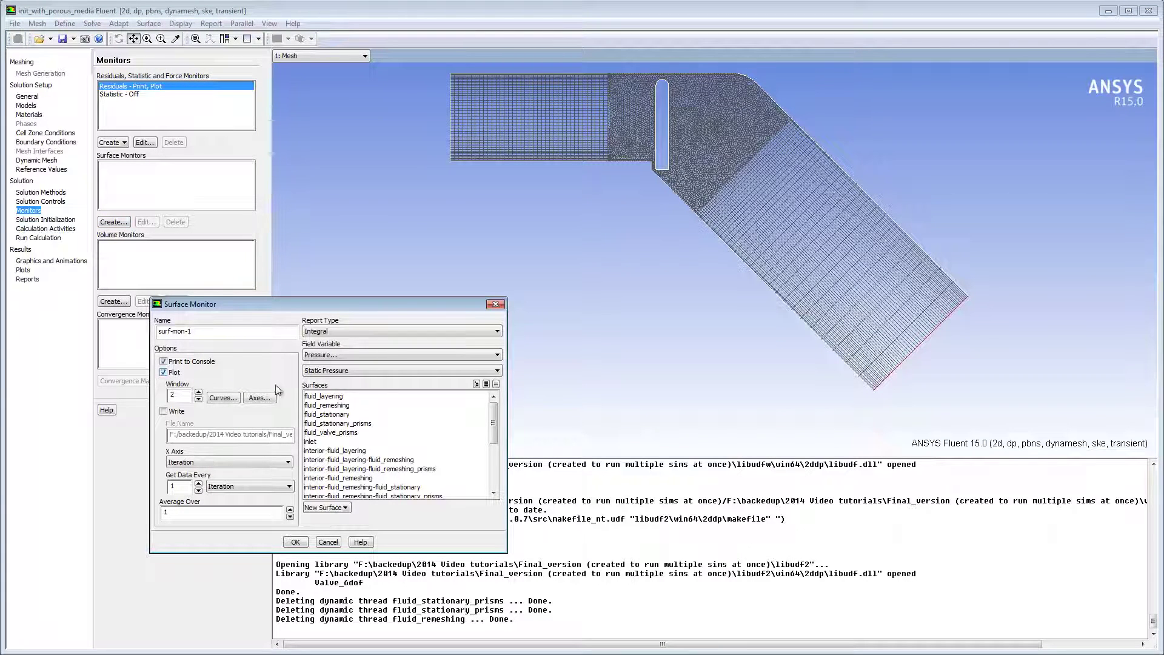
pyautogui.scroll(-4, 471, 425)
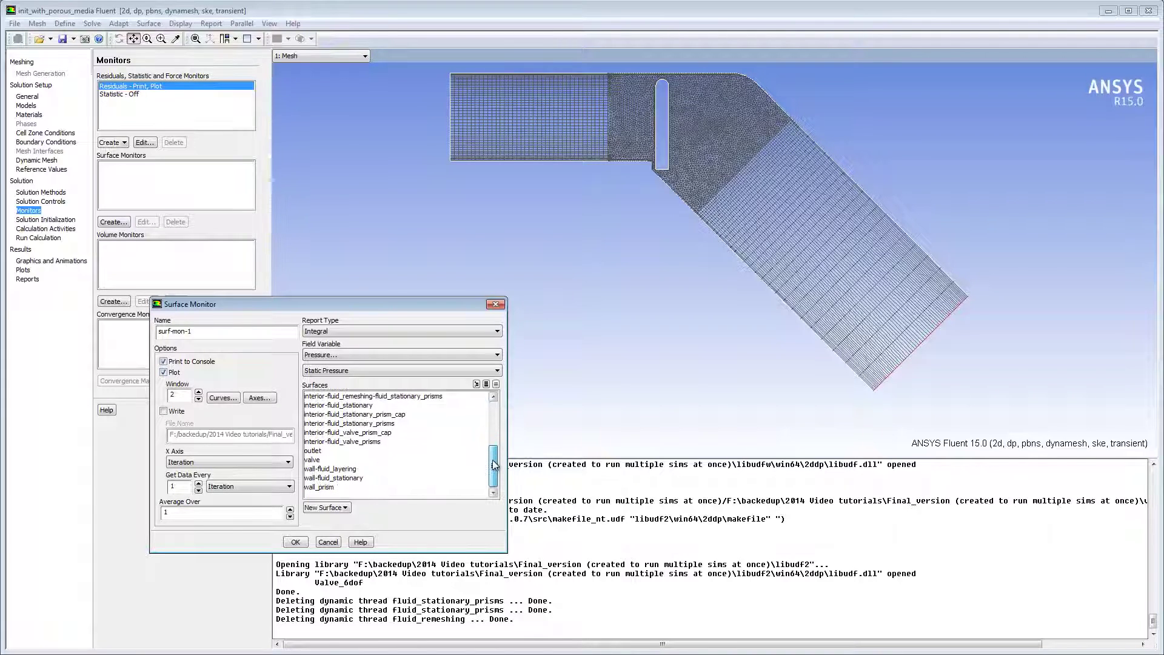
pyautogui.click(312, 461)
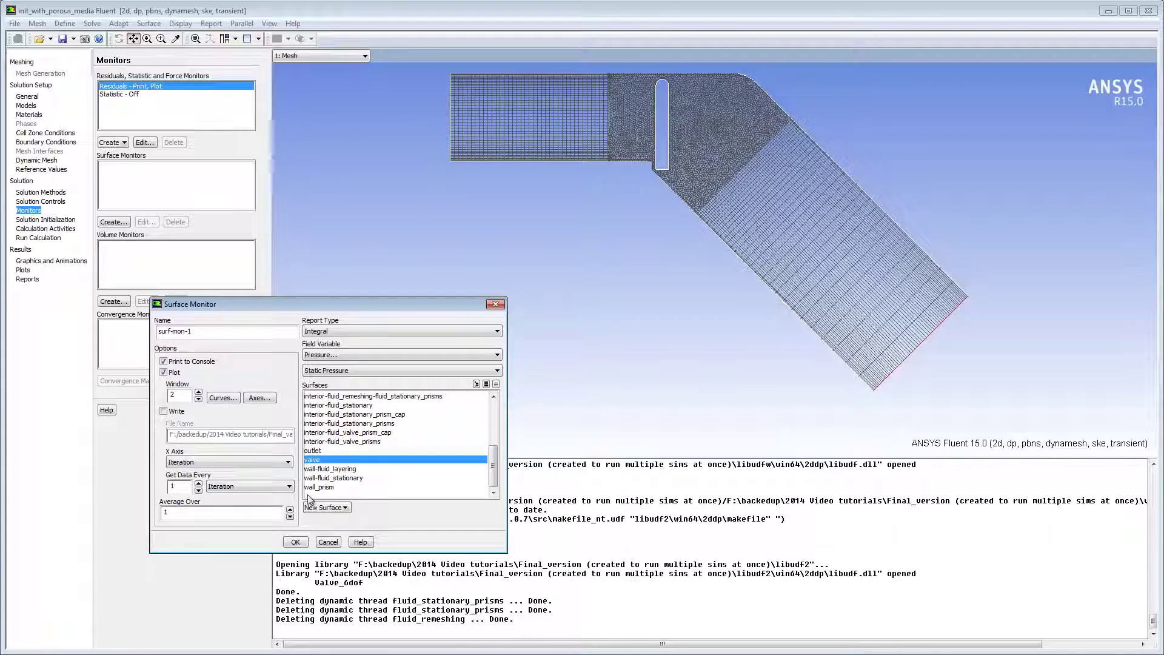
pyautogui.click(300, 540)
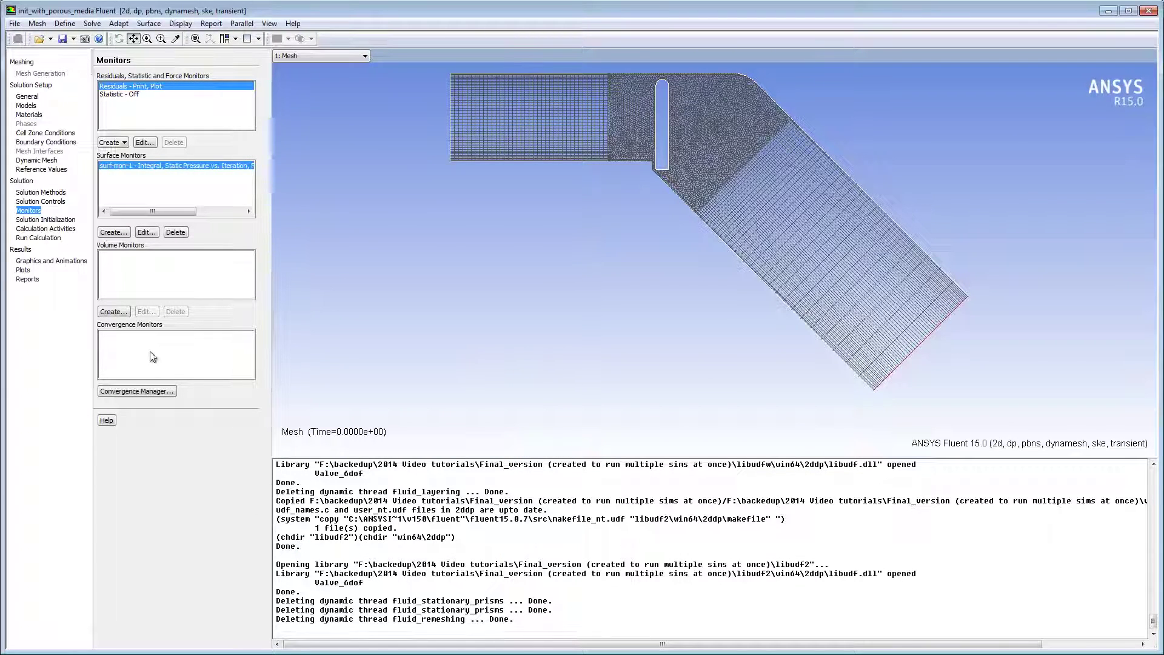
# Step: Set the run to 250 time steps with at most 30 iterations per time step
pyautogui.click(53, 237)
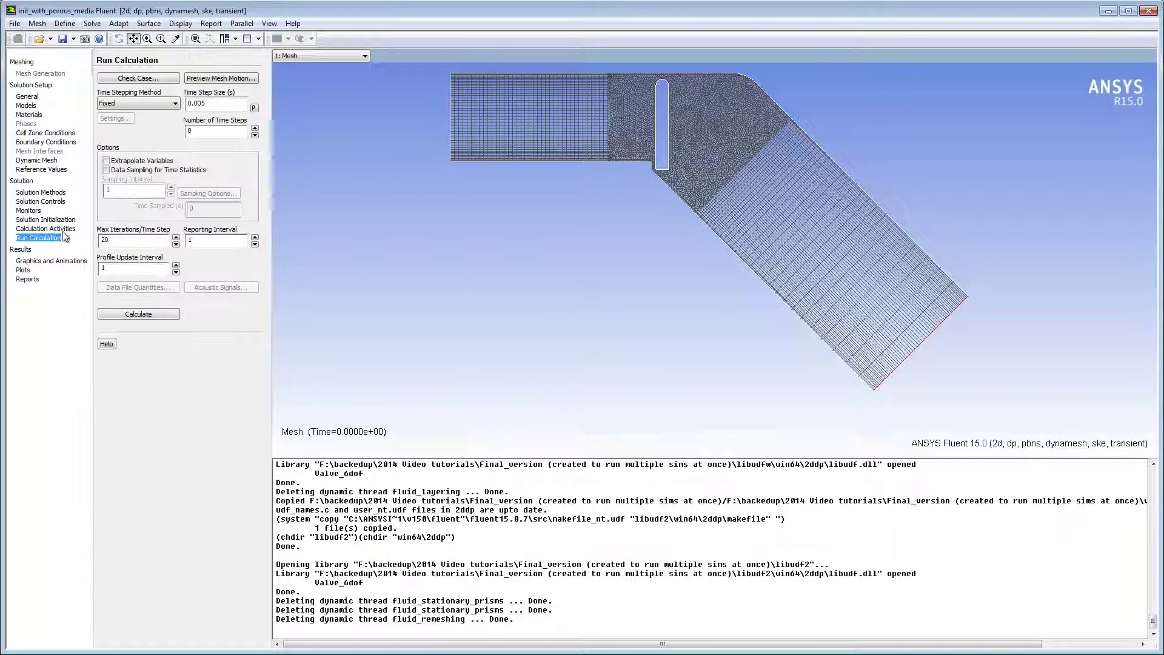
pyautogui.doubleClick(188, 131)
pyautogui.doubleClick(107, 239)
pyautogui.write('0')
# Step: Start the calculation and accept initialization so the transient valve run begins
pyautogui.click(131, 312)
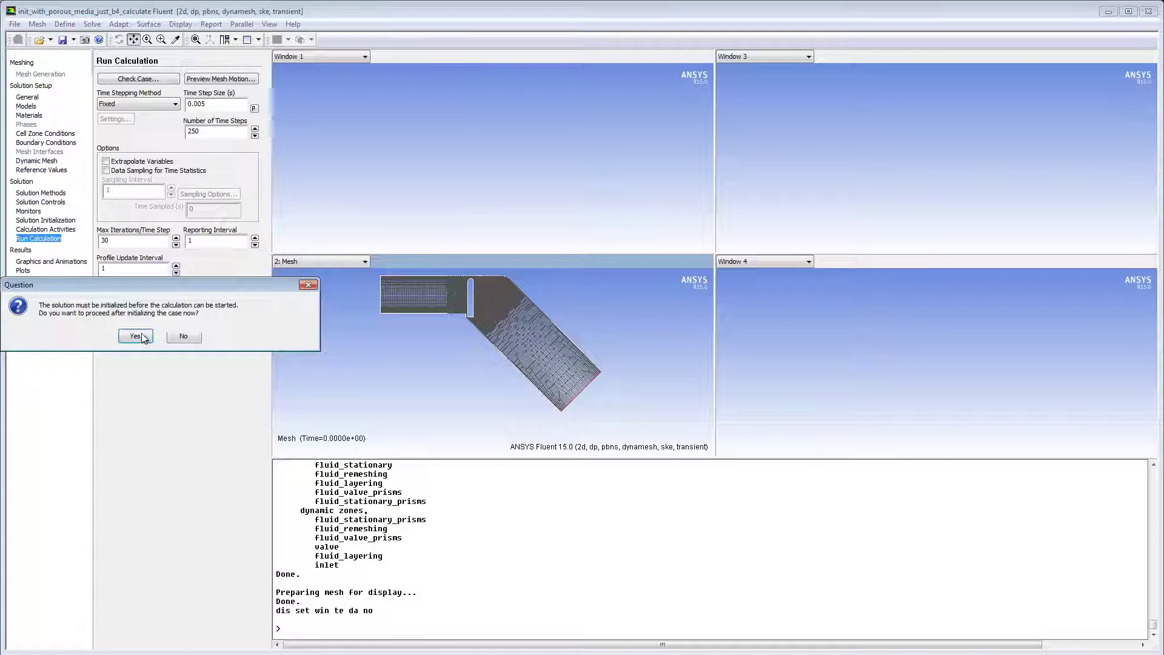
pyautogui.click(135, 336)
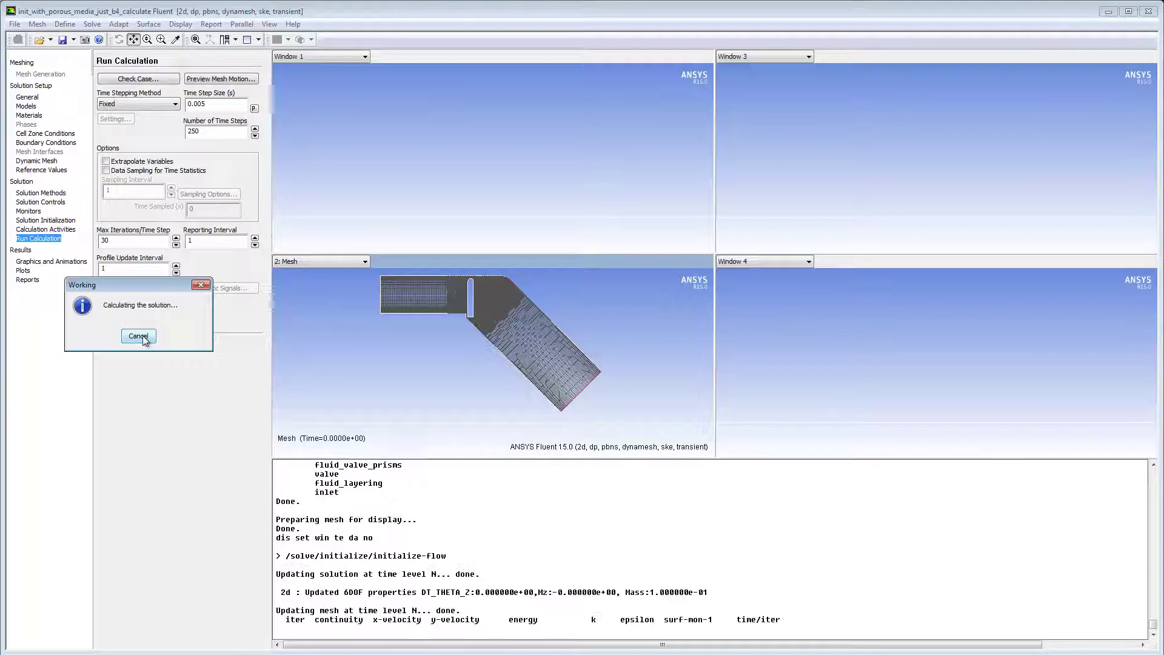